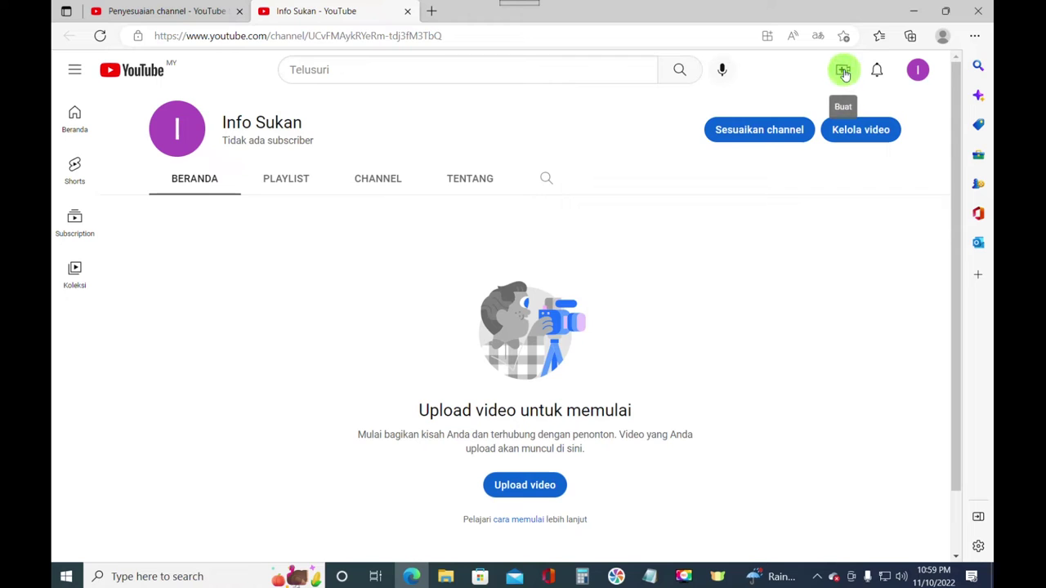
- Upload the mesi4 video from the Backup Sept 2022 folder to the Info Sukan channel
left_click(844, 74)
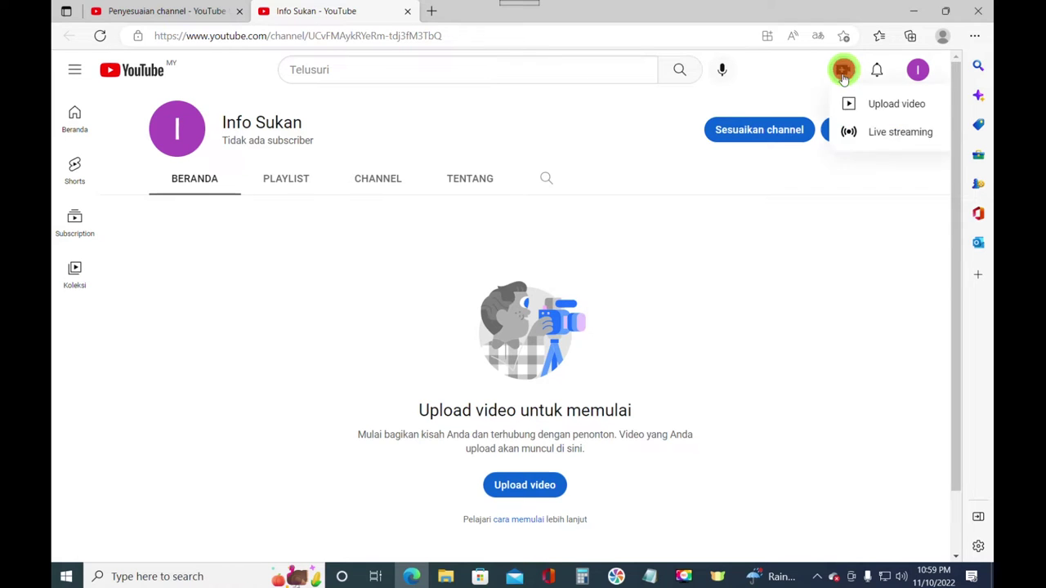
left_click(895, 113)
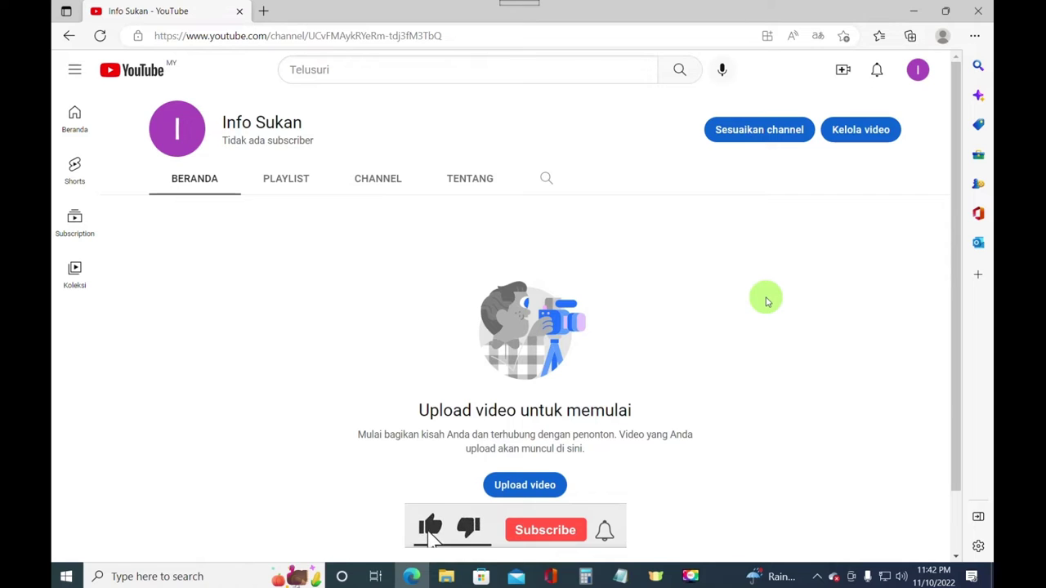
left_click(842, 74)
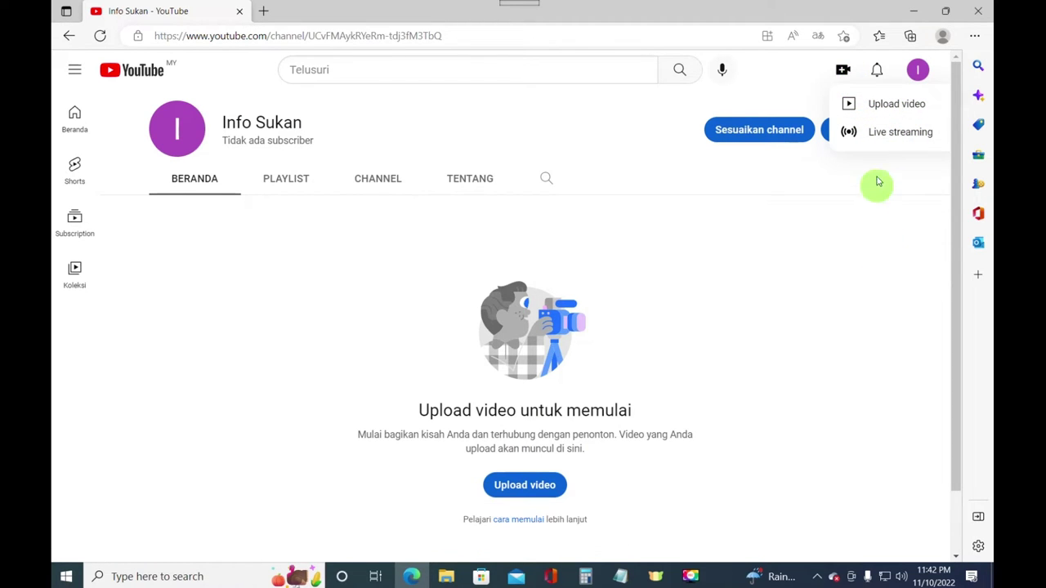
left_click(886, 109)
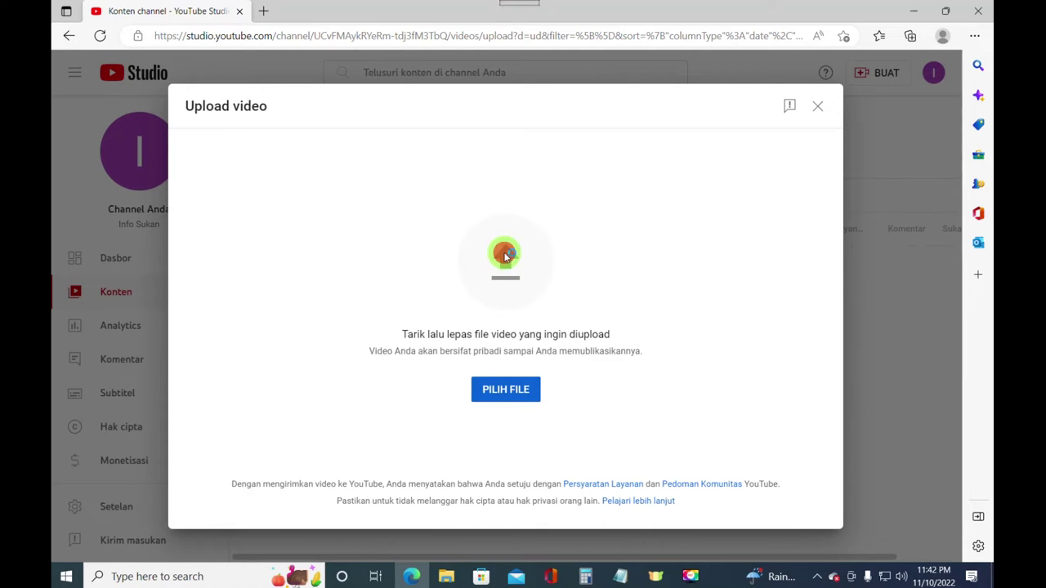
left_click(505, 255)
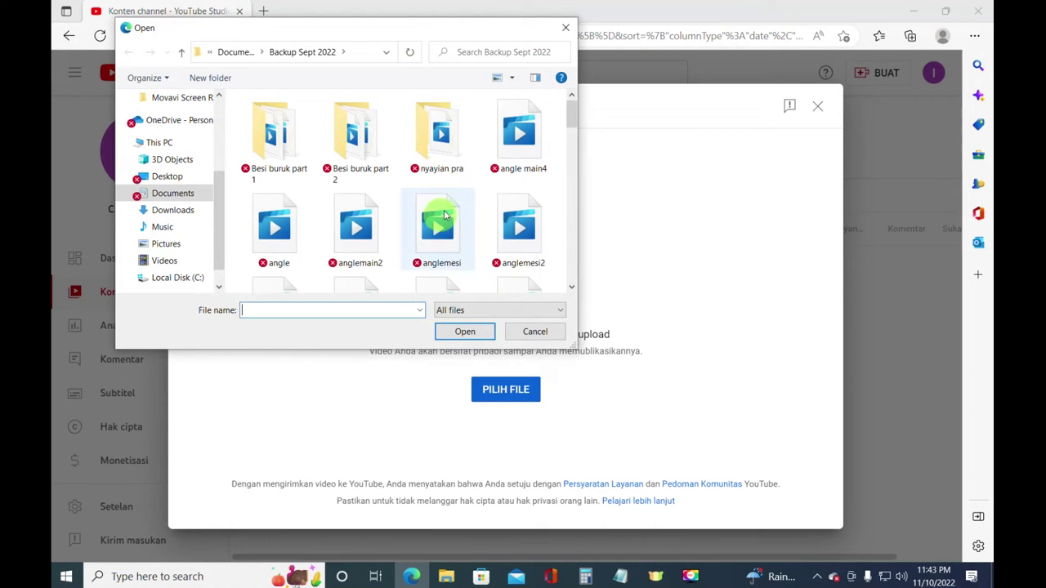
scroll(445, 214, "down", 1)
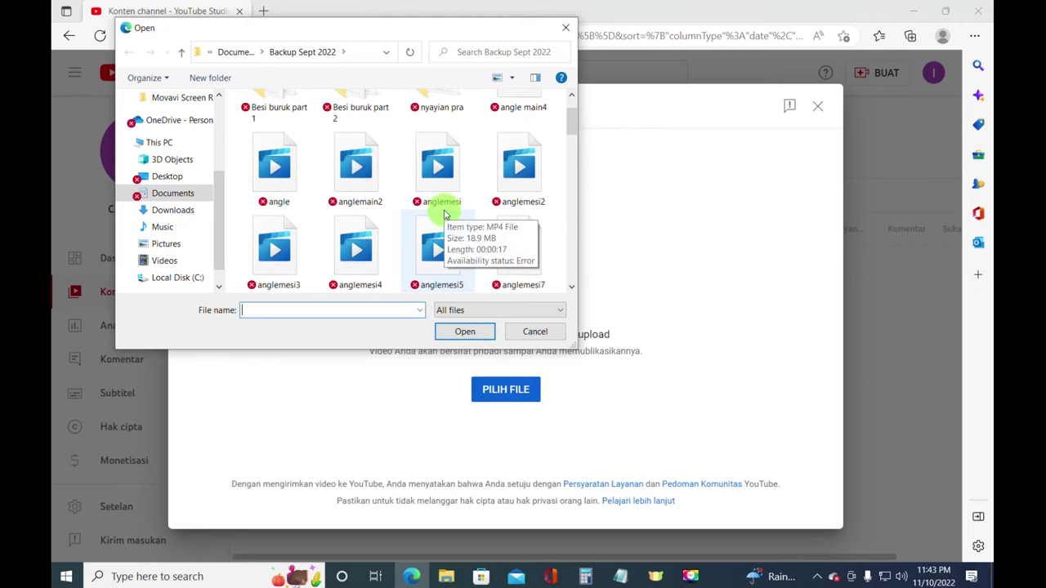
scroll(445, 214, "down", 1)
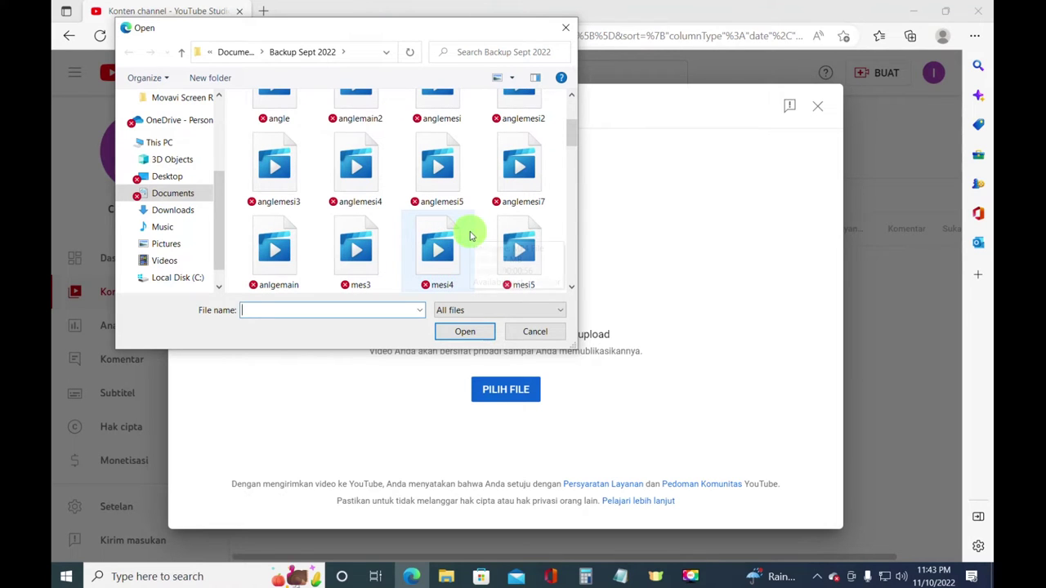
left_click(447, 255)
left_click(463, 332)
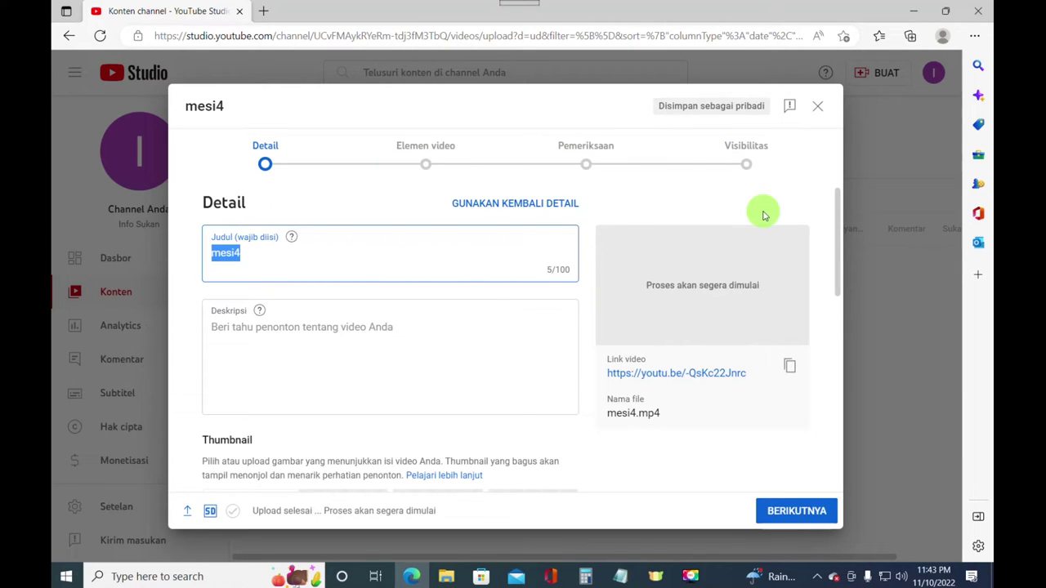
- Title the video "Kucing Ku" and enter "Kucing yang comel" as its description
left_click(736, 154)
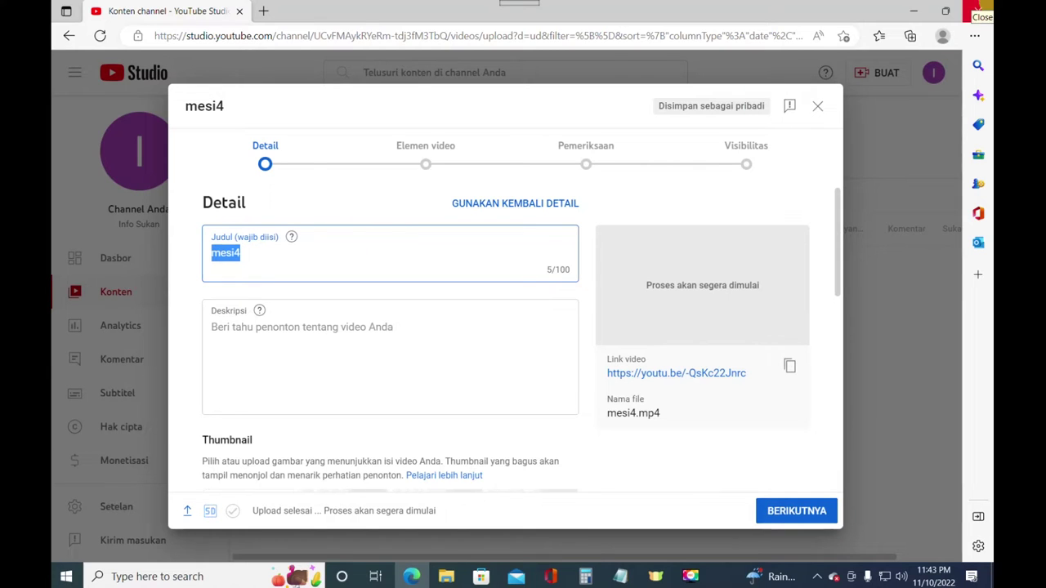
type("Kucing Ku")
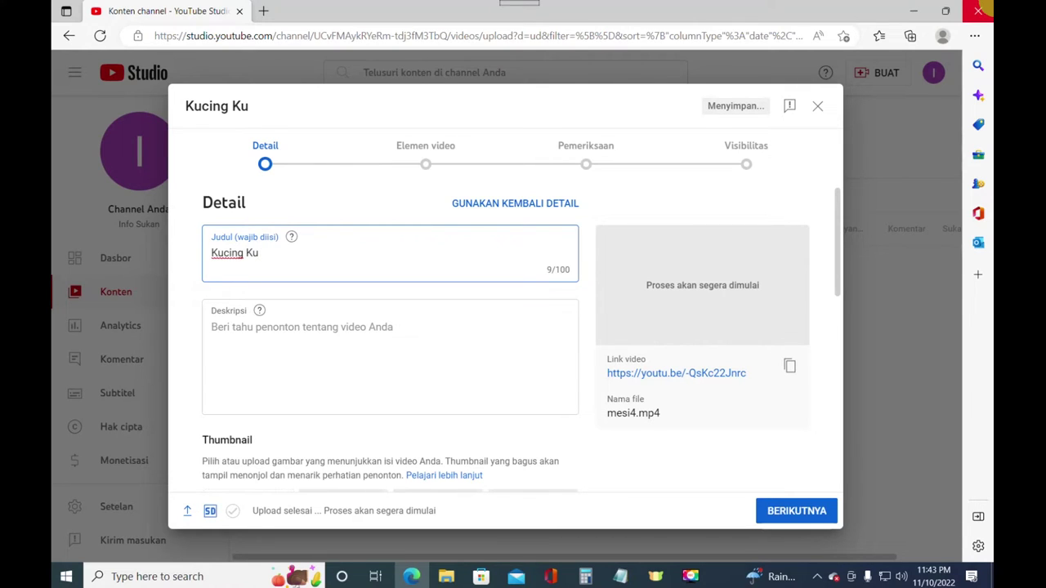
left_click(213, 330)
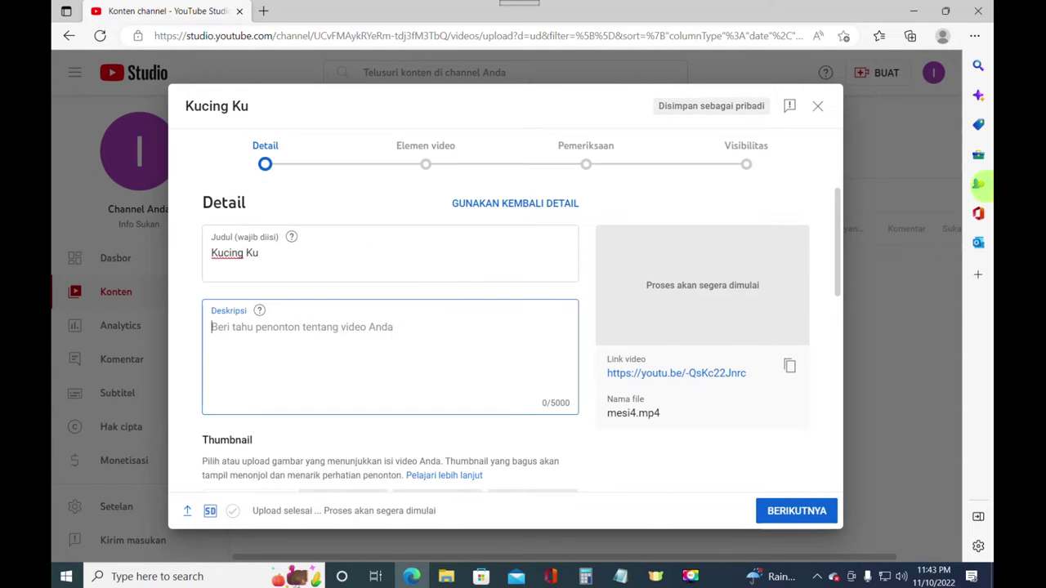
type("K")
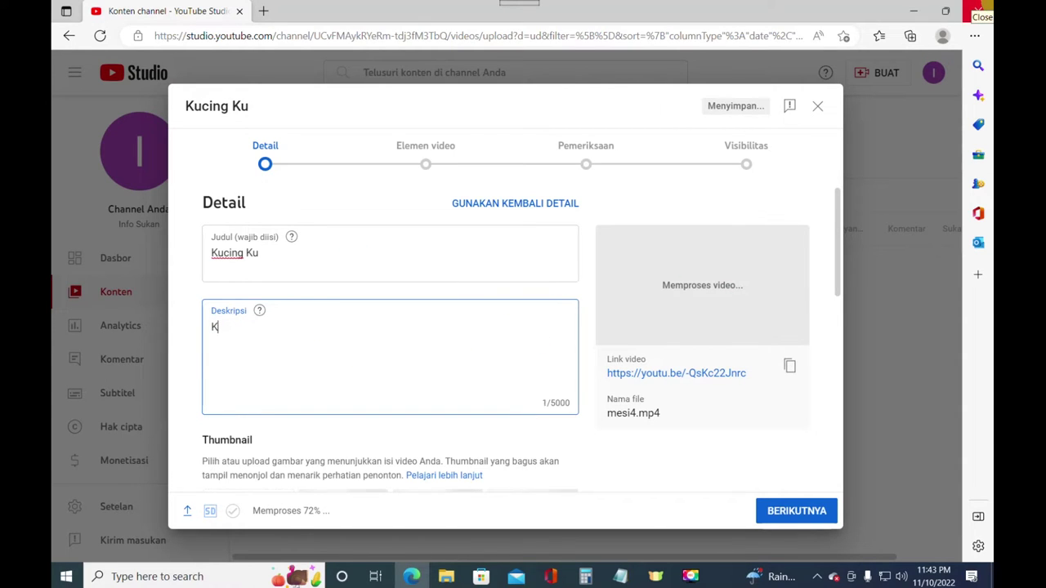
type("ucing ")
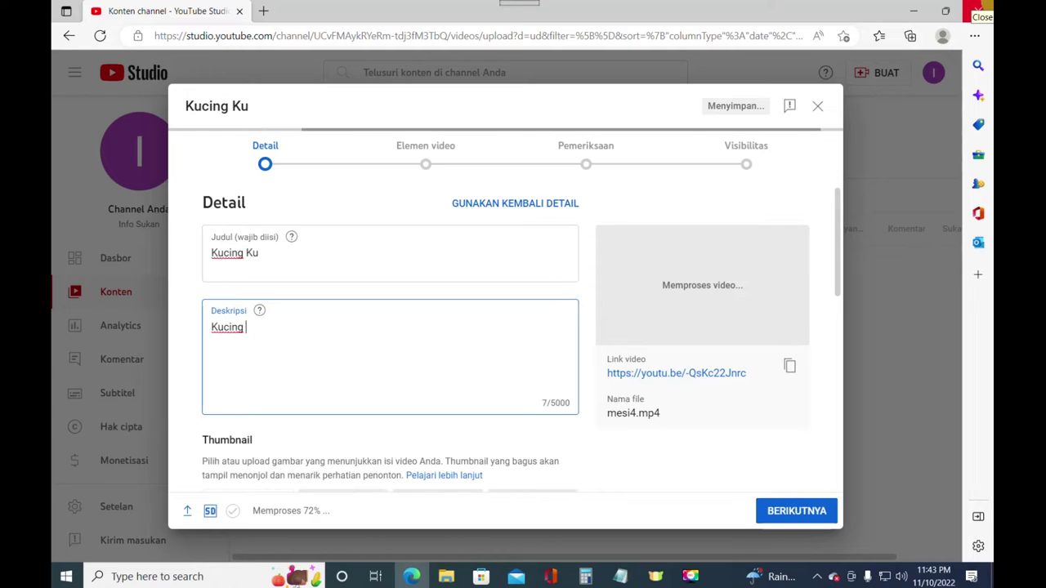
type("yang comel")
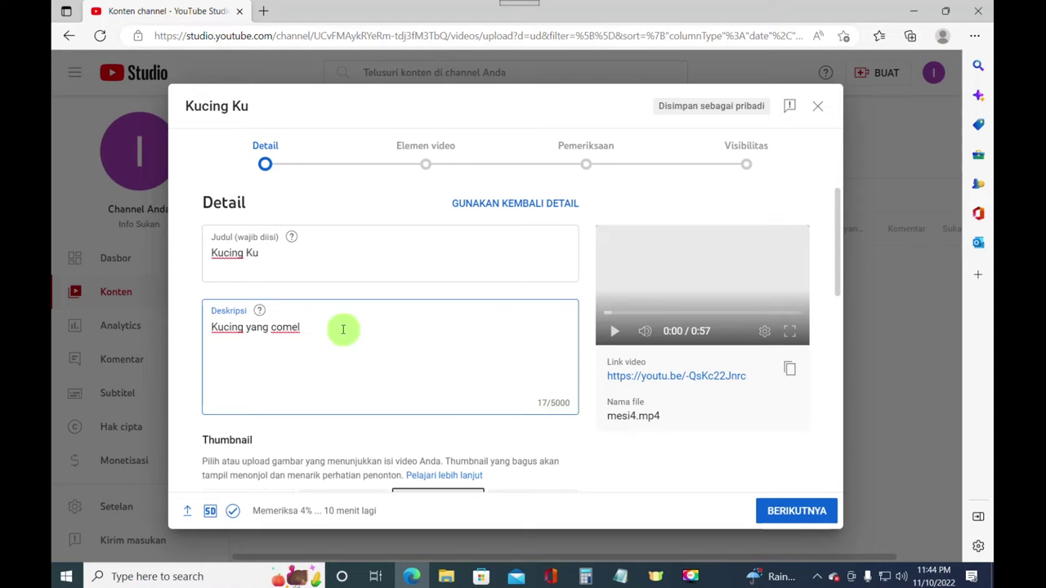
- Choose the first automatically generated thumbnail, showing both cats, for the video
scroll(380, 370, "down", 4)
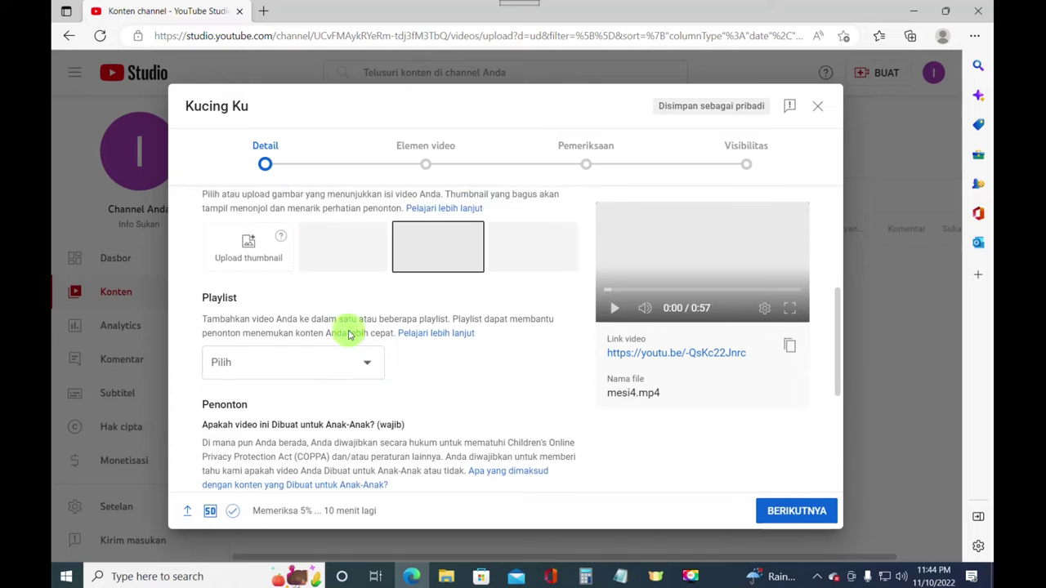
scroll(327, 335, "up", 2)
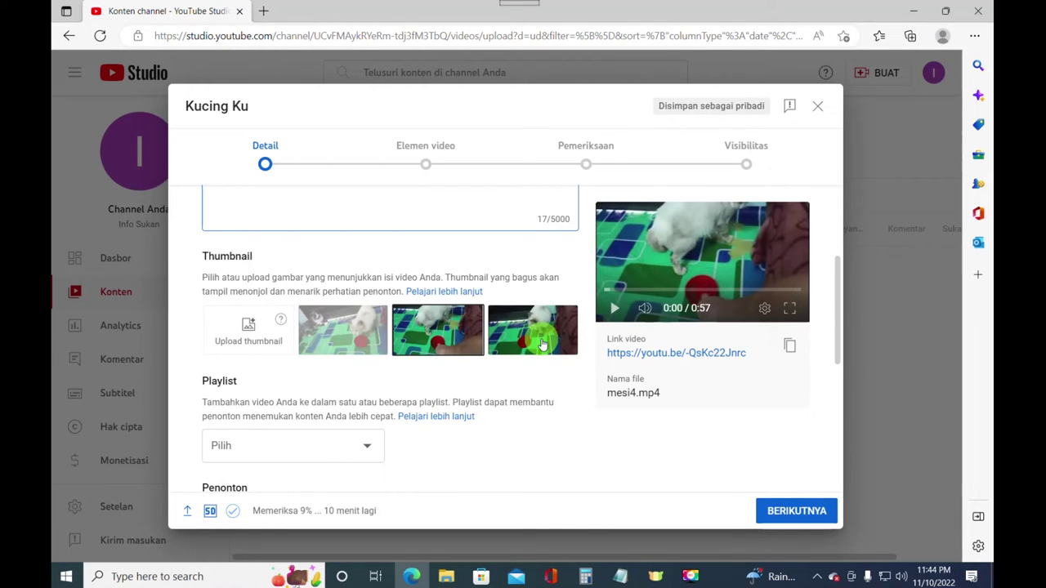
left_click(345, 333)
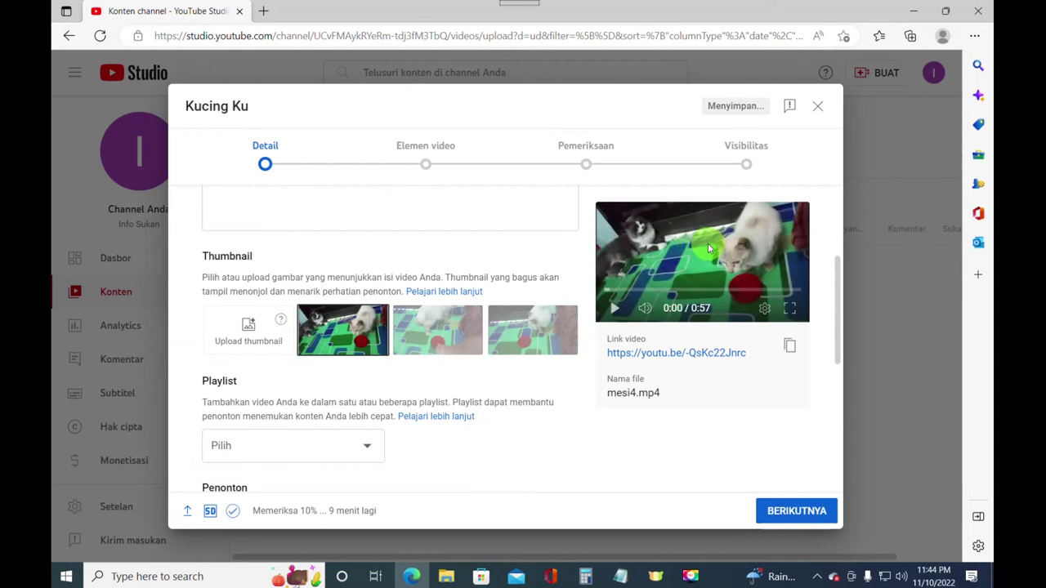
- Declare the video as not made for kids, leaving its playlist unassigned
scroll(490, 386, "down", 1)
scroll(489, 385, "down", 2)
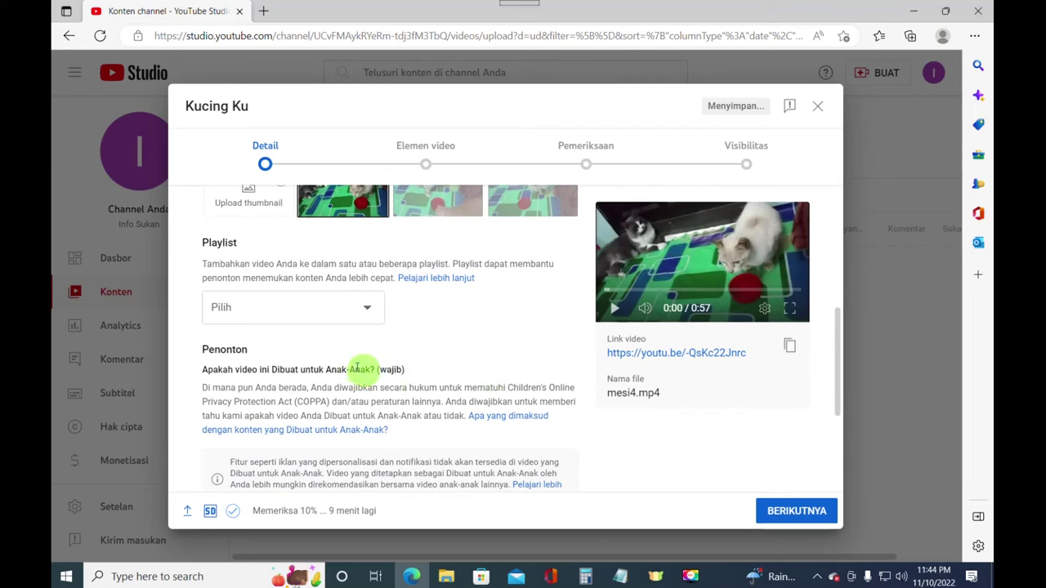
left_click(356, 317)
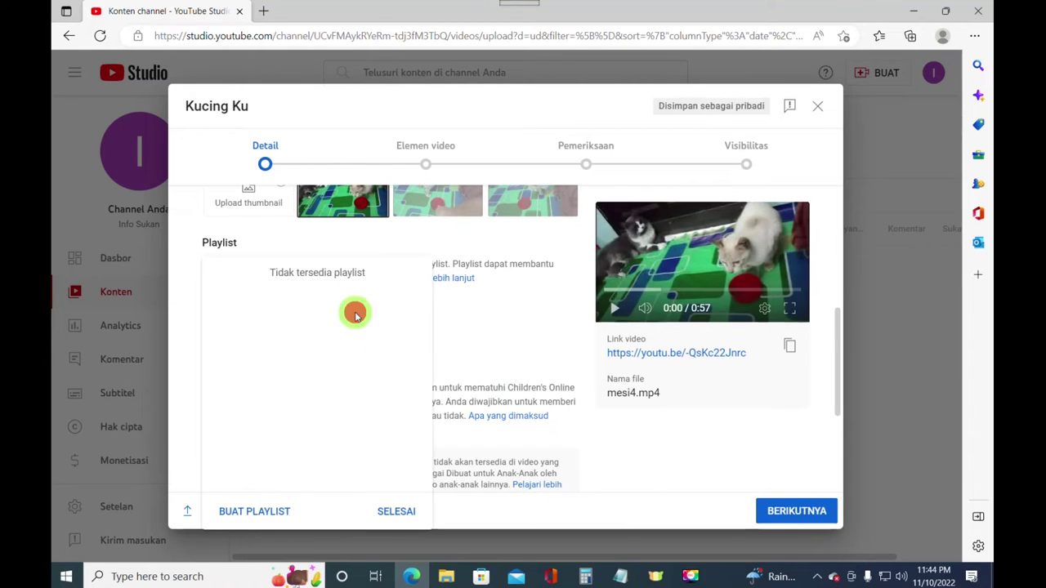
left_click(518, 348)
scroll(334, 436, "down", 2)
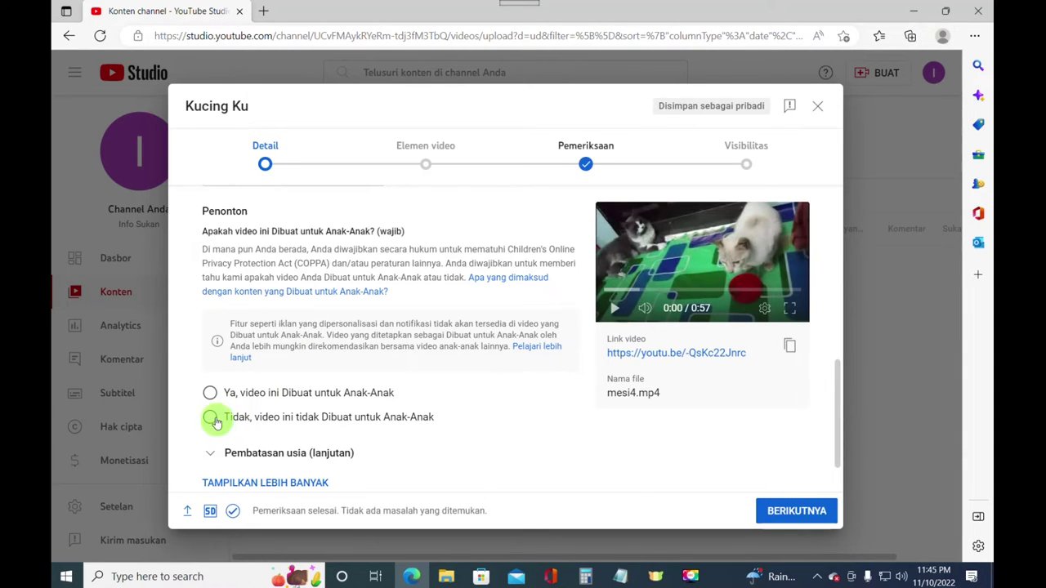
left_click(211, 418)
scroll(509, 432, "down", 1)
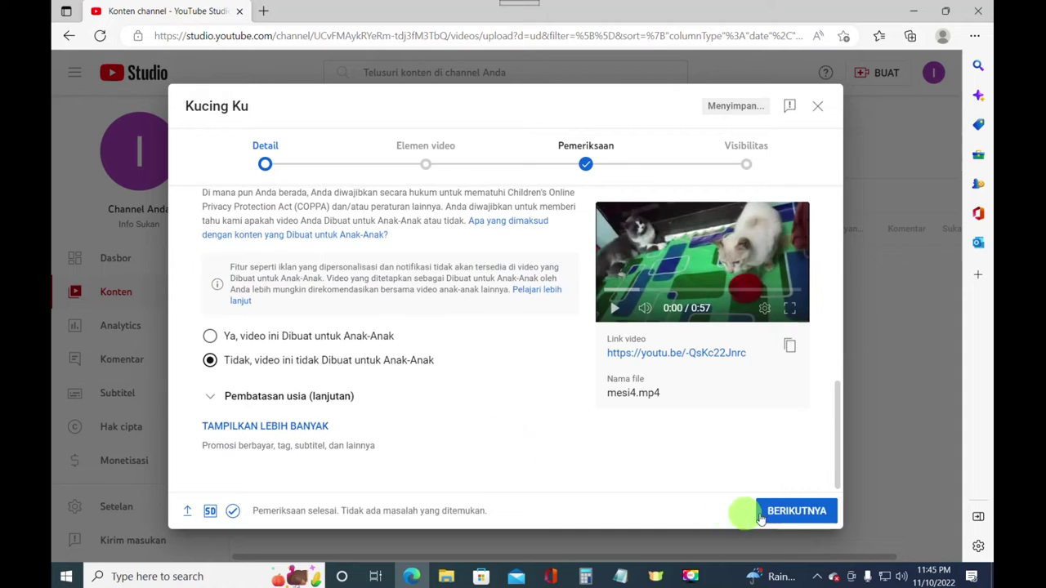
- Proceed through the video elements and copyright checks to the visibility settings without adding an end screen or cards
left_click(796, 513)
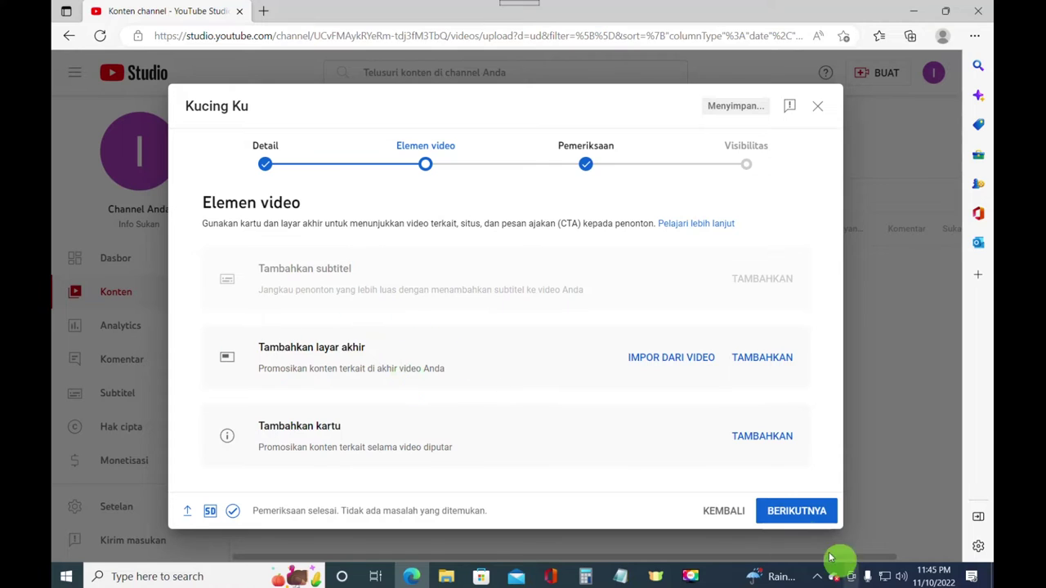
left_click(804, 511)
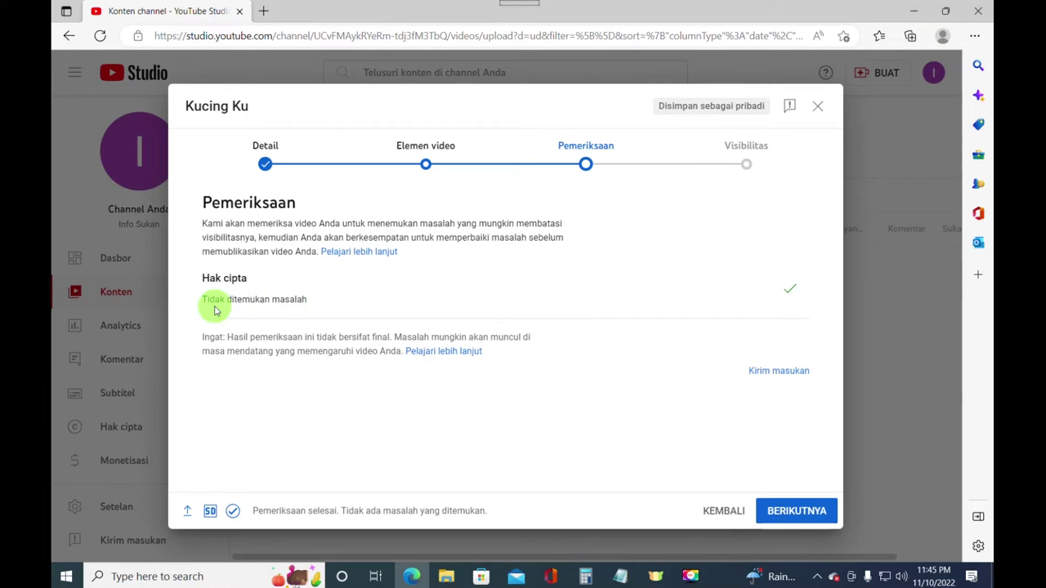
left_click(795, 515)
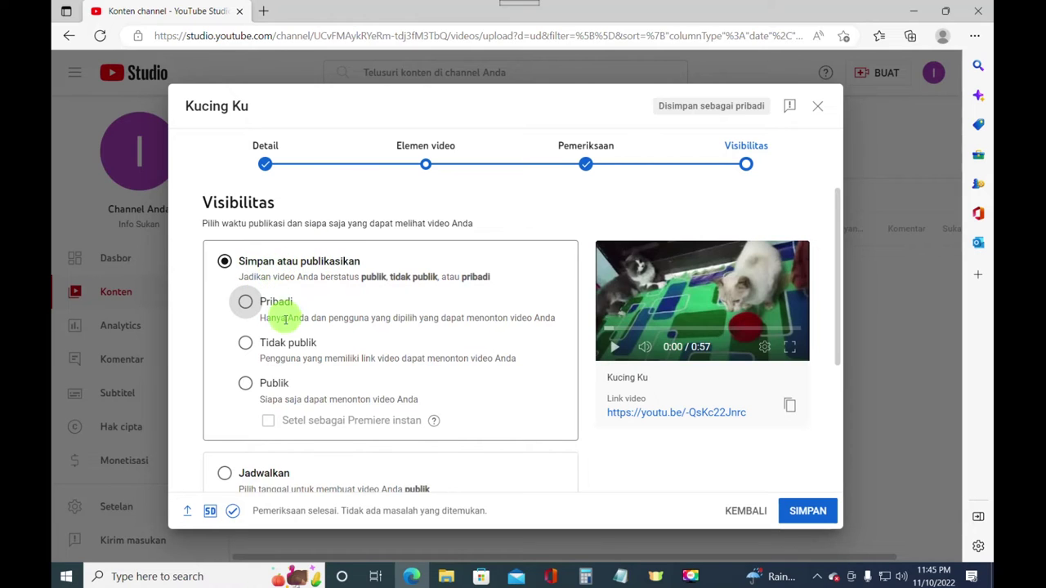
- Set the video's visibility to Publik, publish it, and close the sharing dialog
left_click(246, 303)
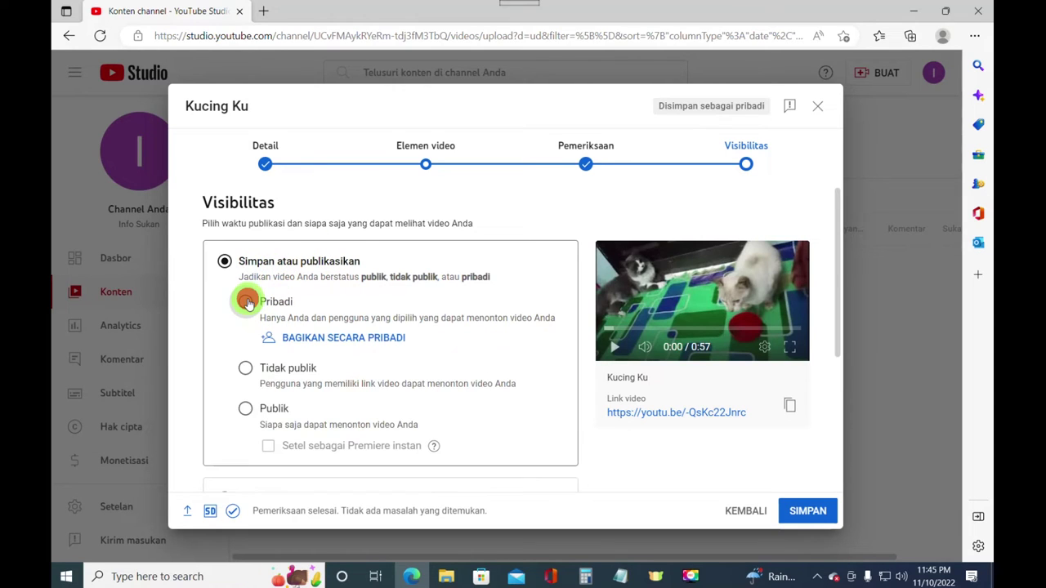
left_click(246, 413)
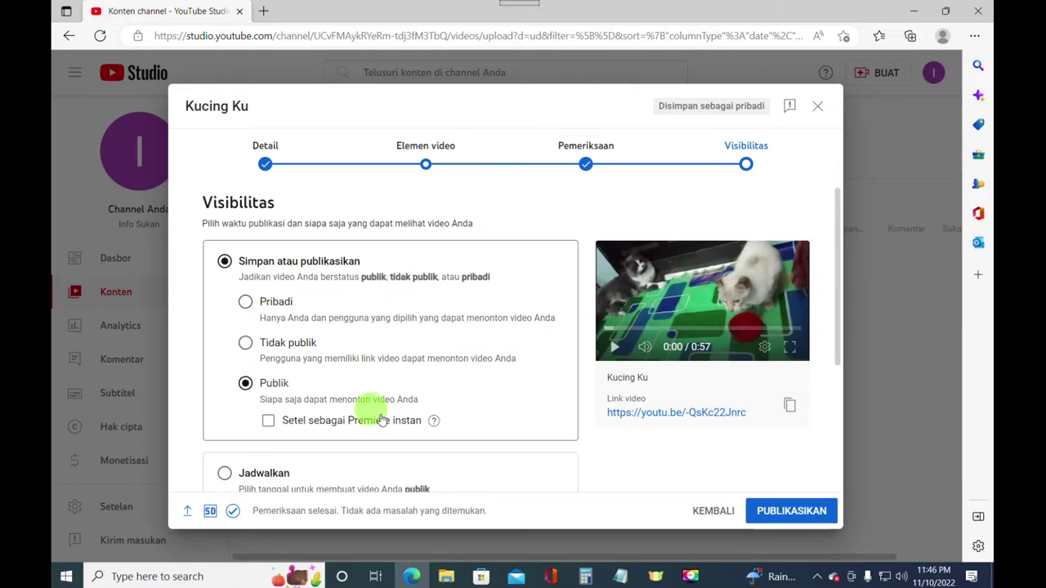
scroll(380, 420, "down", 2)
scroll(279, 353, "down", 1)
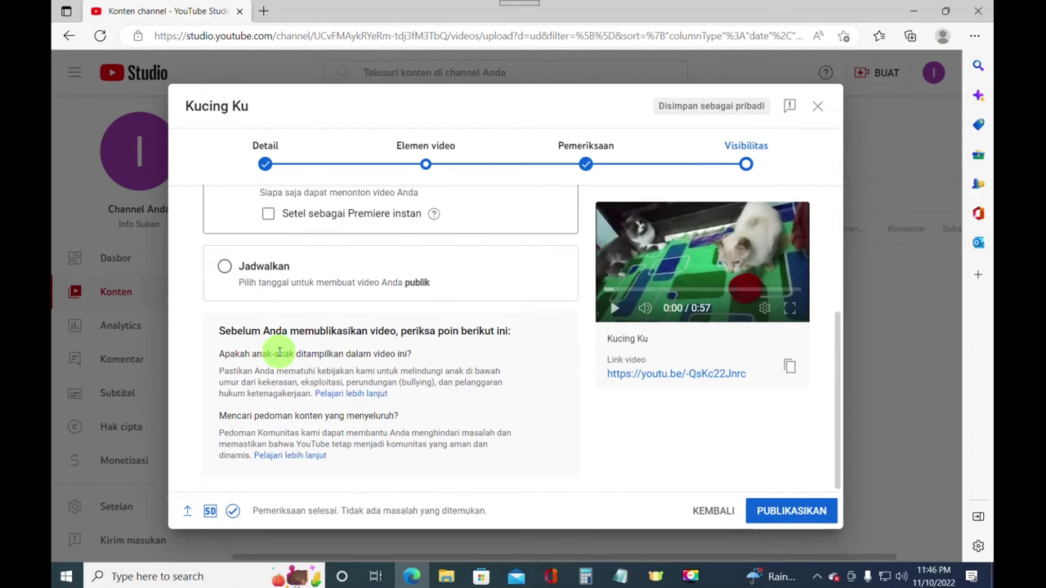
left_click(791, 511)
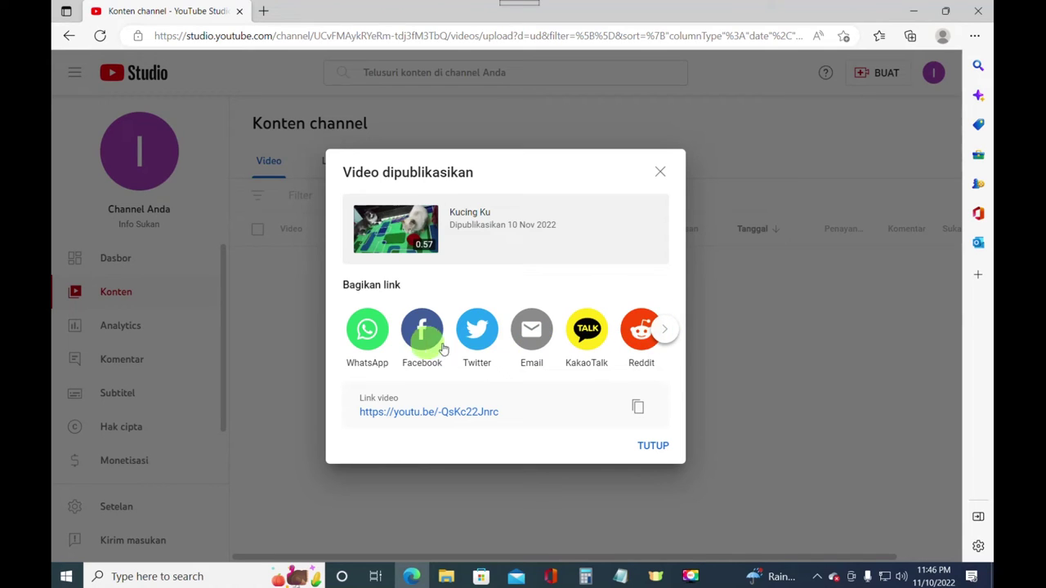
left_click(645, 445)
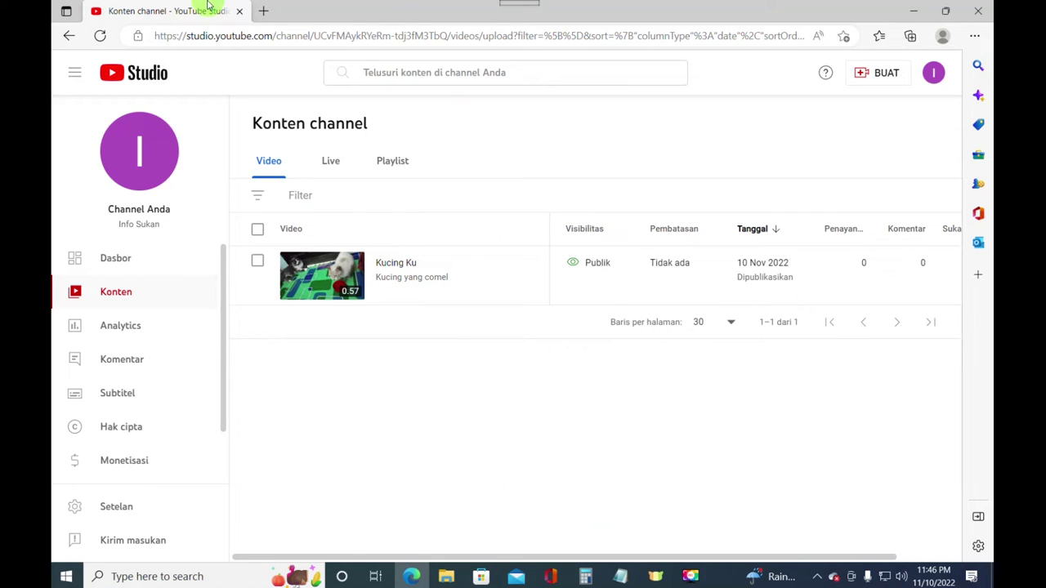
- Open the channel's public page from the account options to view the published video
mouse_move(313, 296)
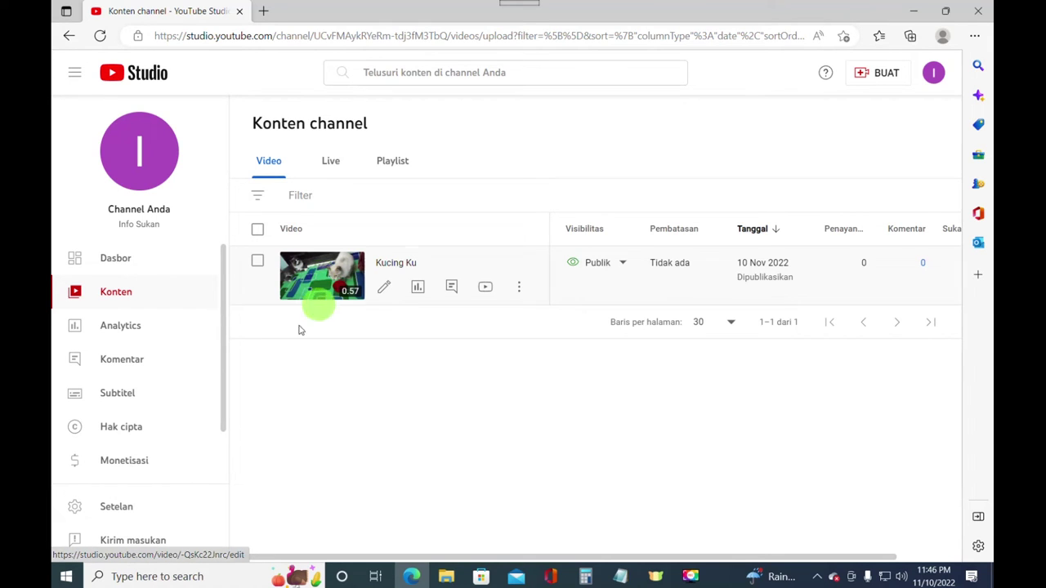
left_click(932, 76)
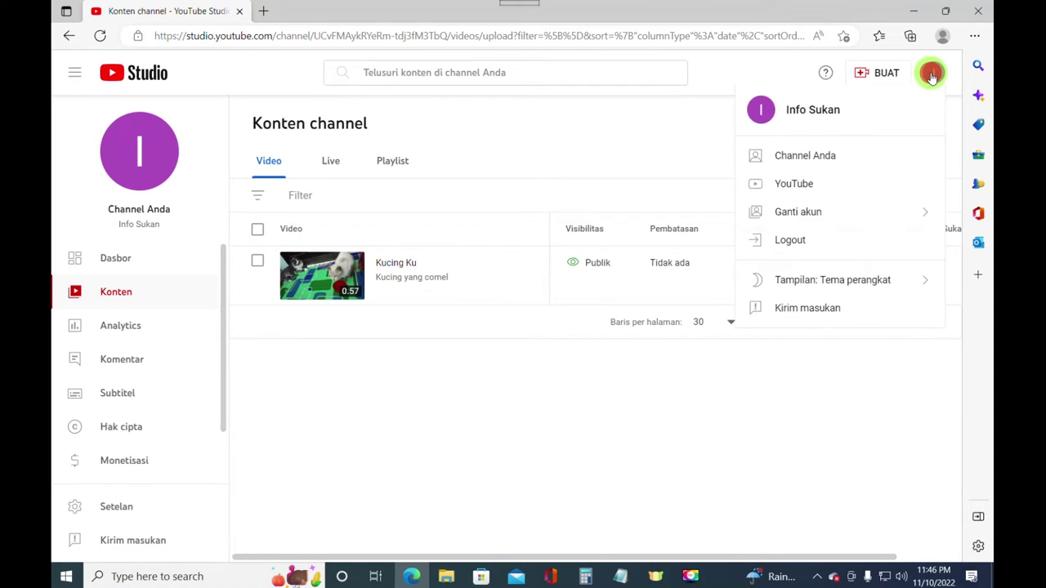
left_click(814, 160)
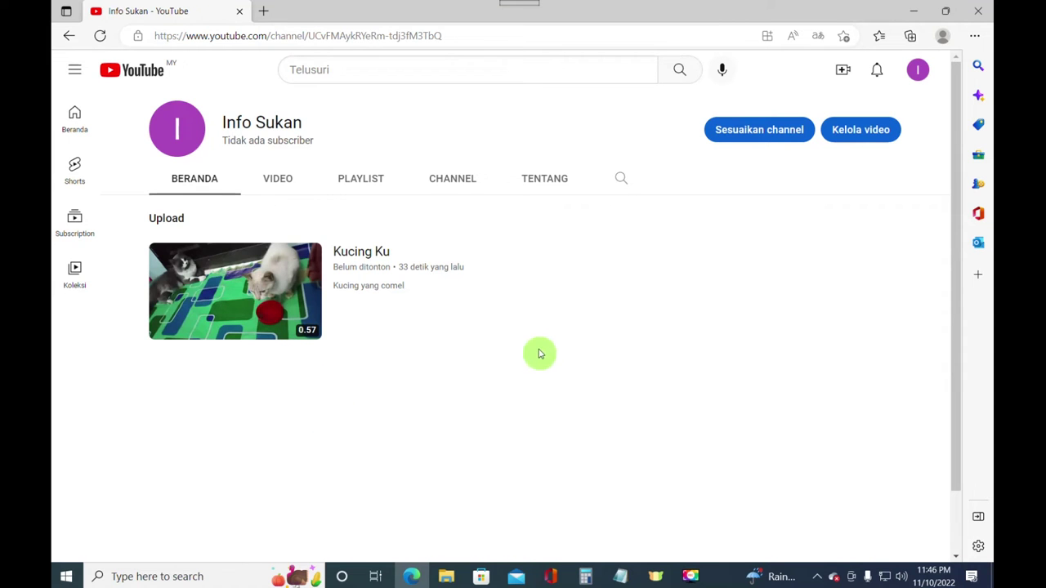
- Play the Kucing Ku video in full screen and return to the normal player view
left_click(243, 301)
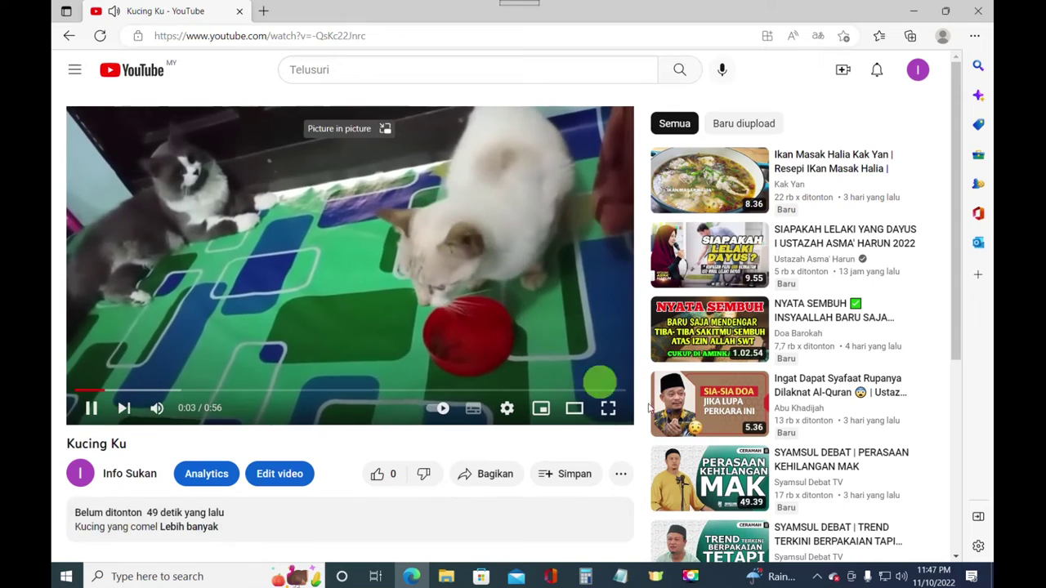
left_click(609, 413)
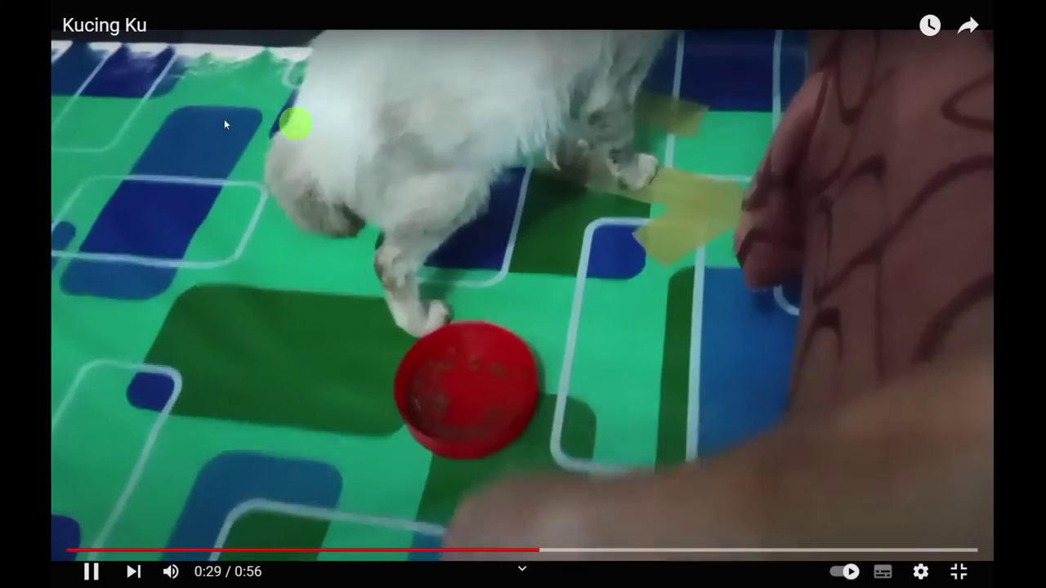
key("Escape")
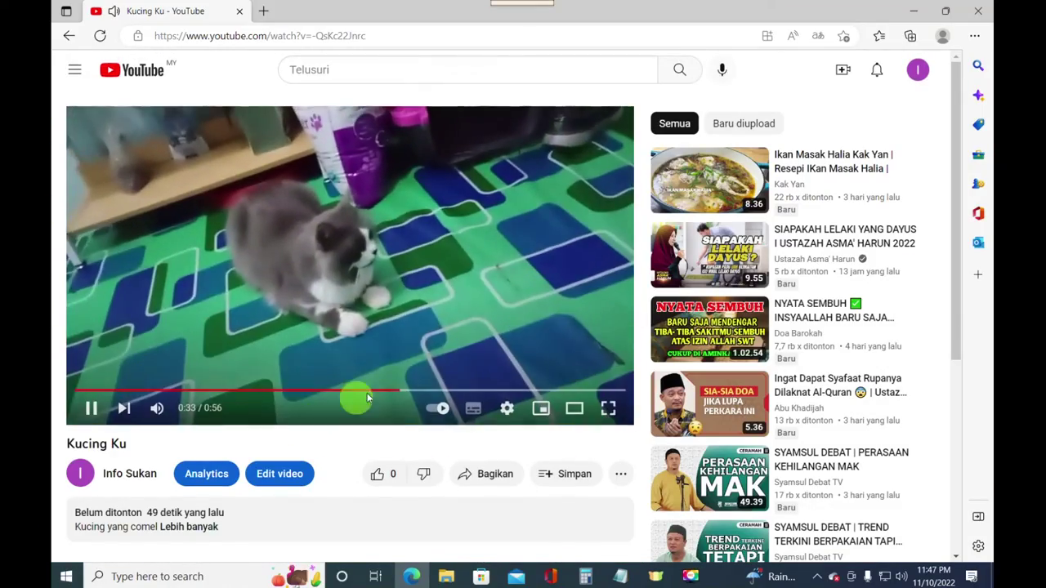
- Open the Kucing Ku video for editing from its watch page and review its title and description fields
scroll(463, 356, "down", 2)
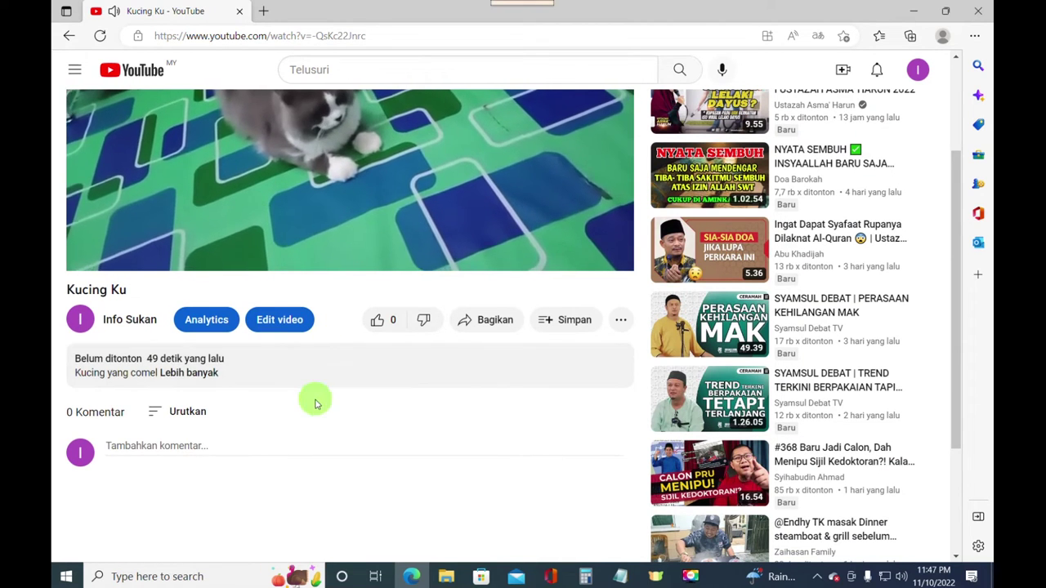
left_click(281, 320)
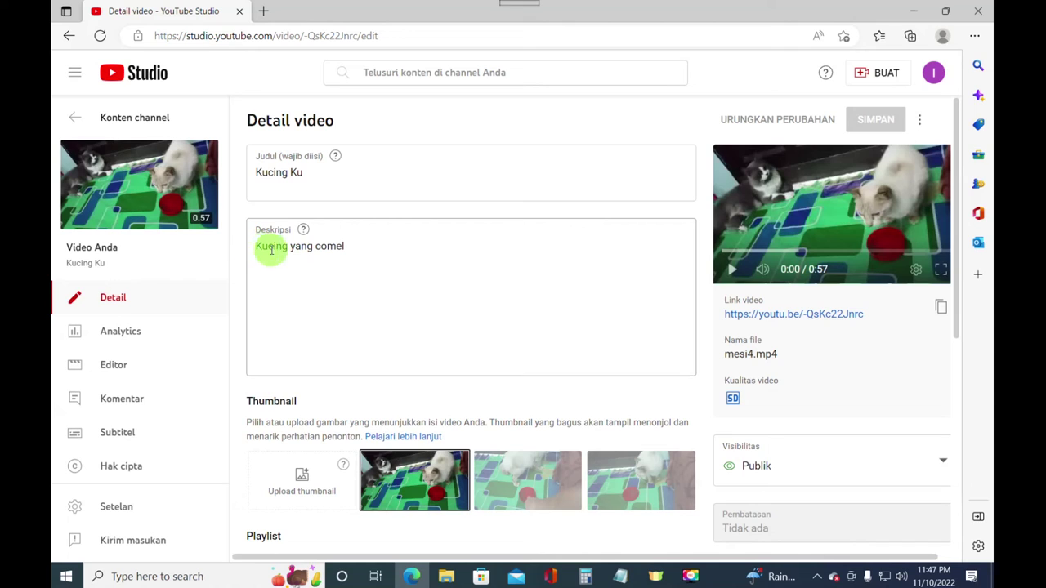
left_click(268, 170)
double_click(278, 246)
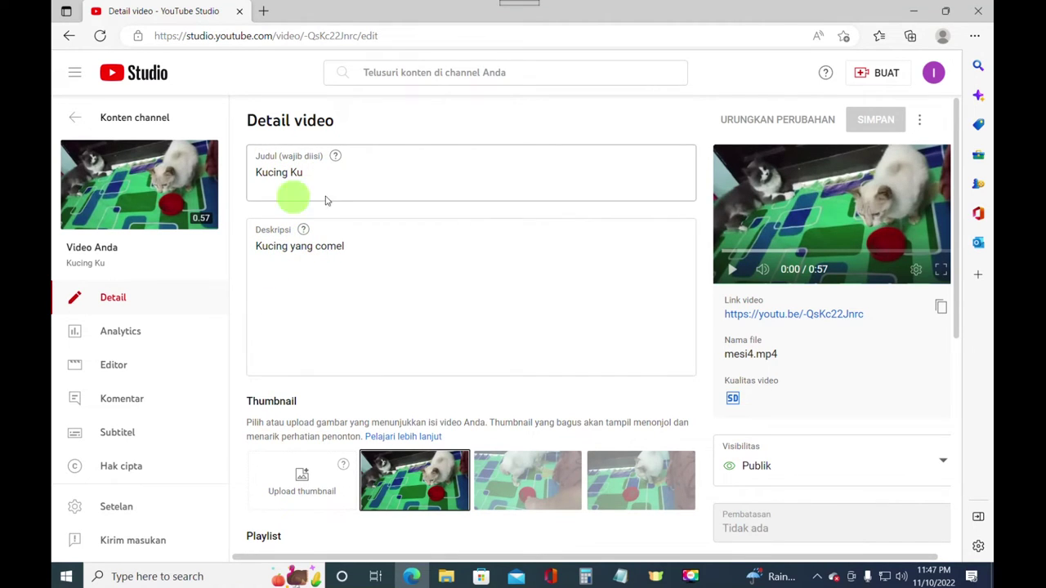
- Start the video editor for Kucing Ku and look through its trim, blur, audio, end screen and info card options
left_click(114, 369)
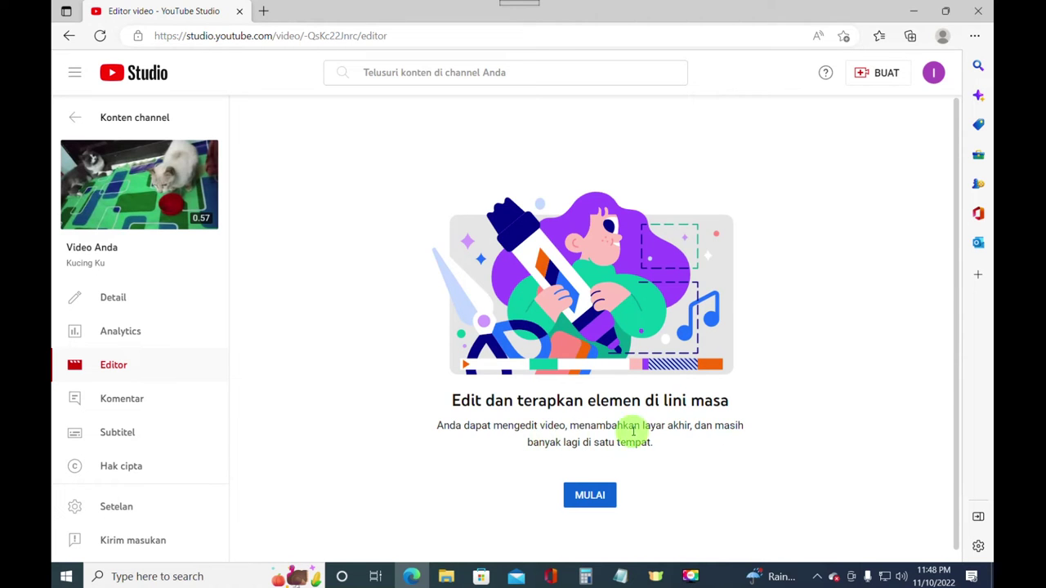
left_click(589, 493)
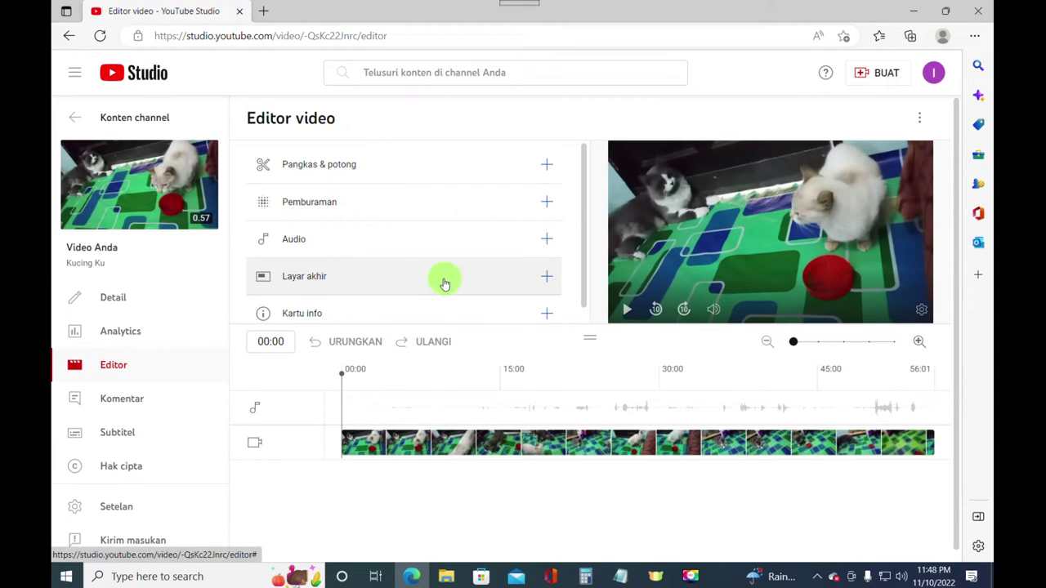
scroll(496, 312, "down", 1)
scroll(496, 312, "down", 1)
scroll(496, 310, "up", 1)
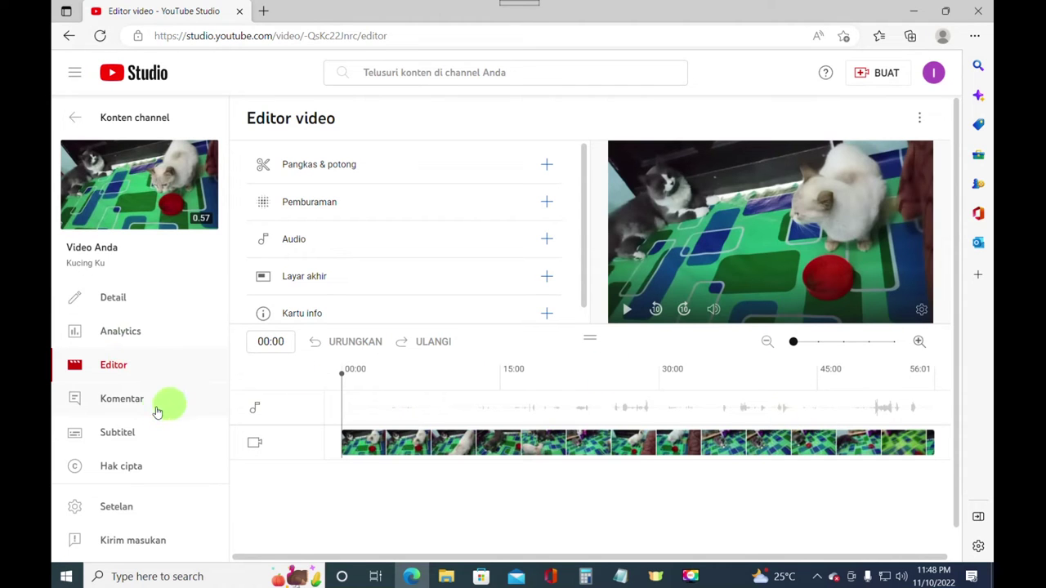
- Review the Kucing Ku video's comments, followed by its analytics overview
left_click(123, 406)
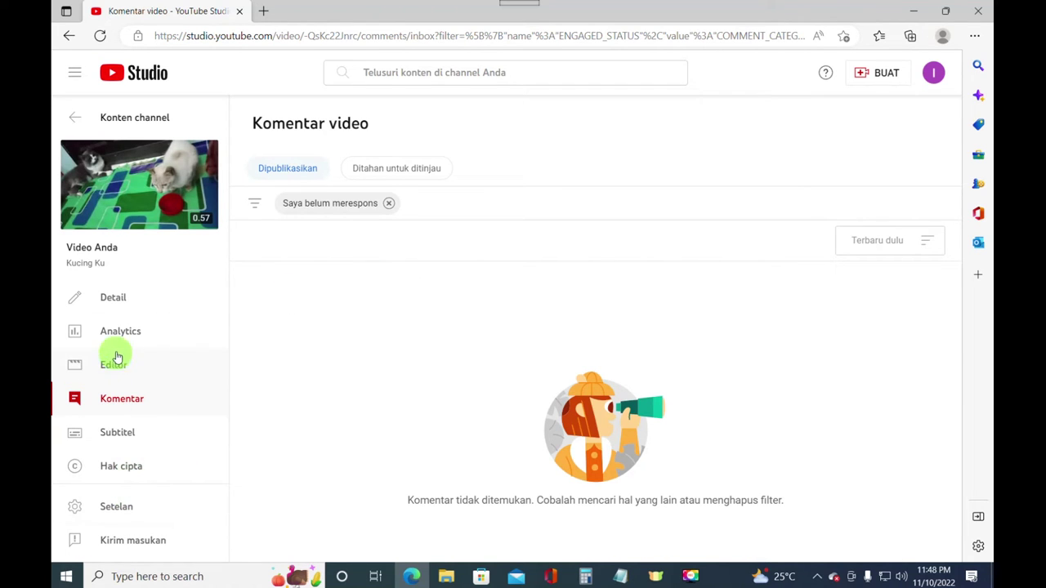
left_click(131, 331)
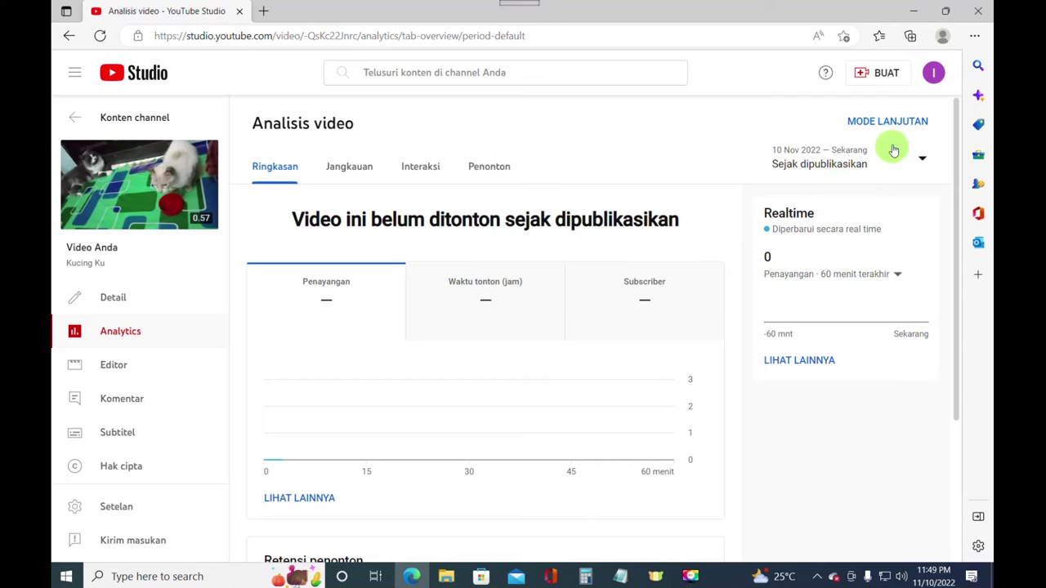
- Return from the video's analytics to the Info Sukan channel's public page to check the uploaded video
left_click(933, 73)
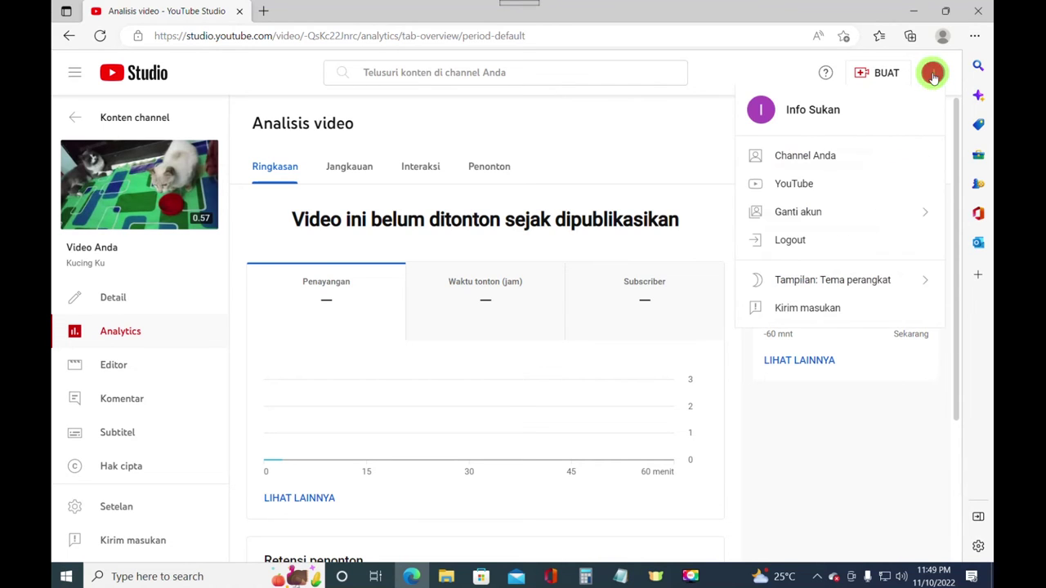
left_click(805, 159)
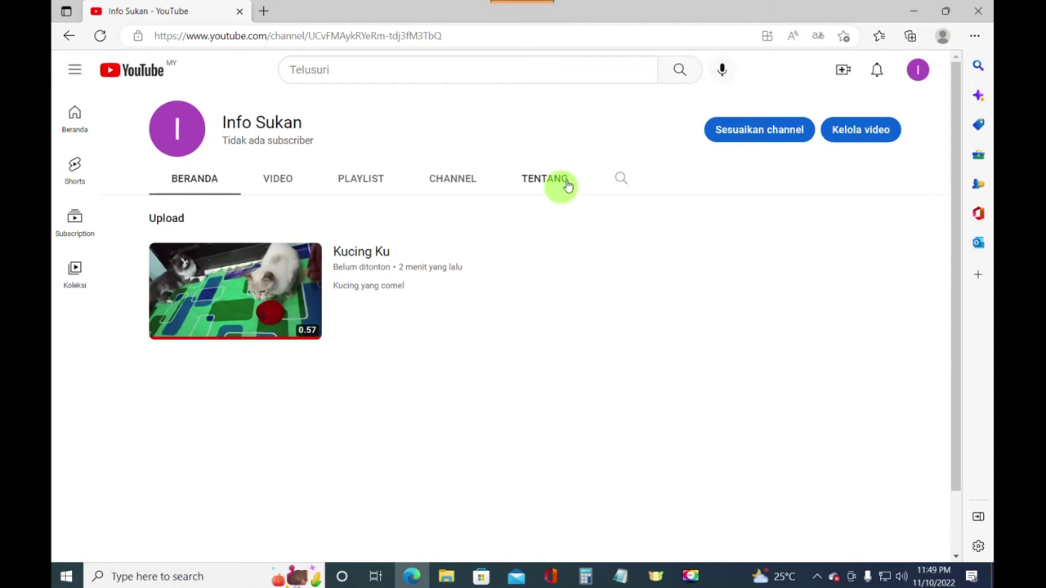
mouse_move(254, 309)
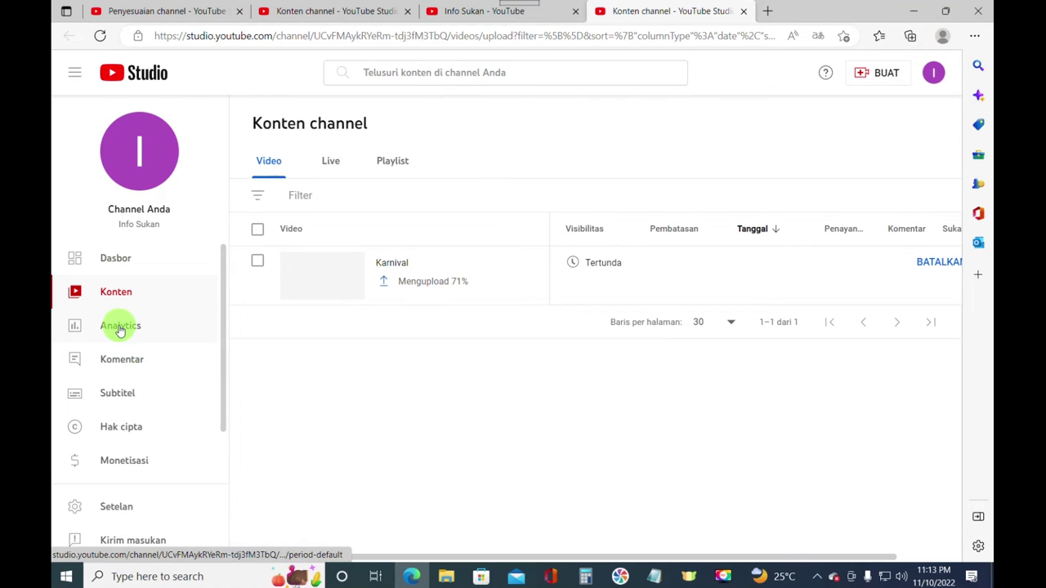
- Review the channel-level analytics, comments and subtitles in Studio, dismissing the notice about possible spam comments
left_click(119, 325)
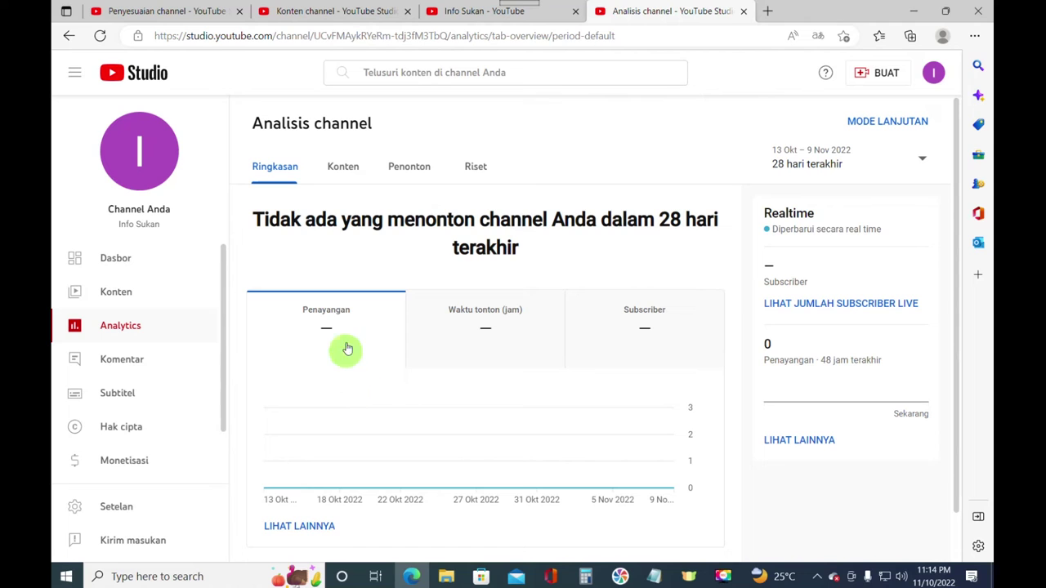
left_click(125, 361)
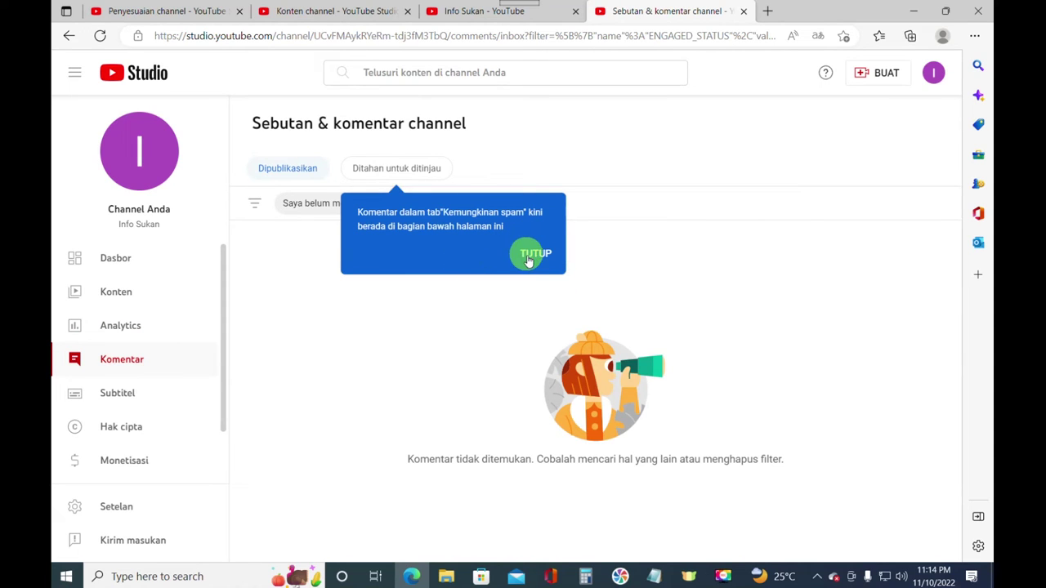
left_click(540, 255)
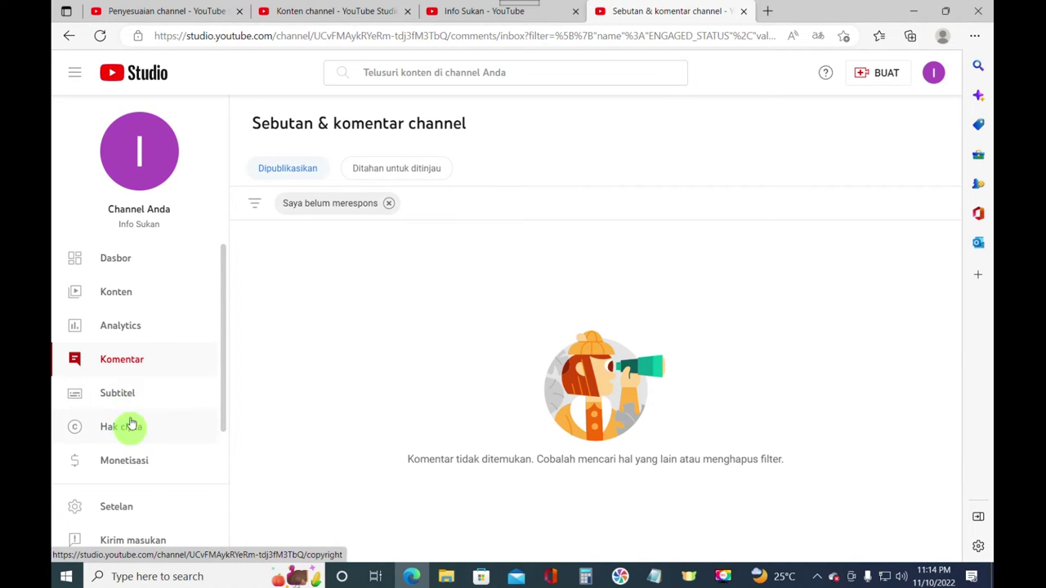
left_click(125, 393)
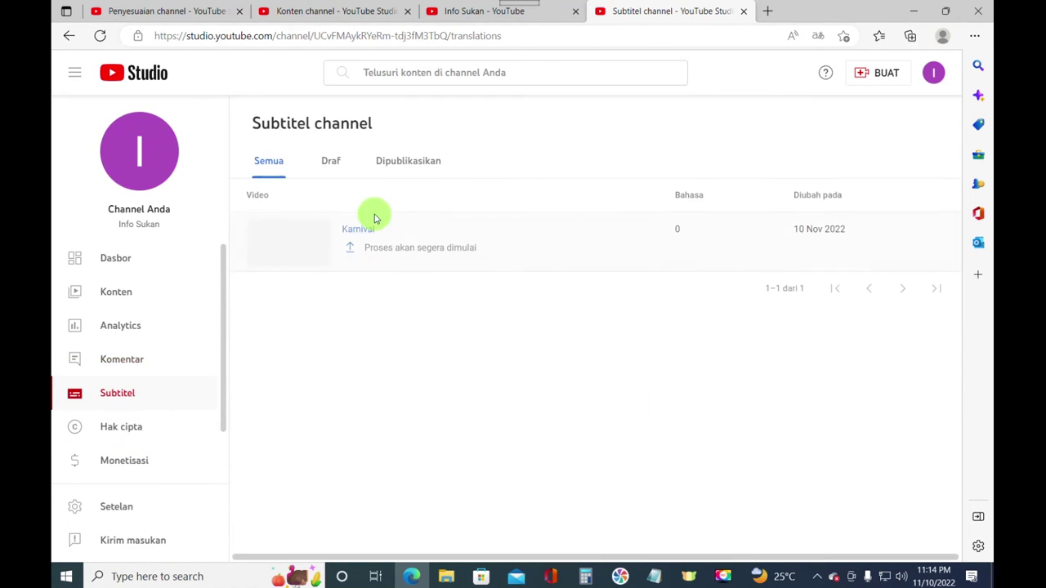